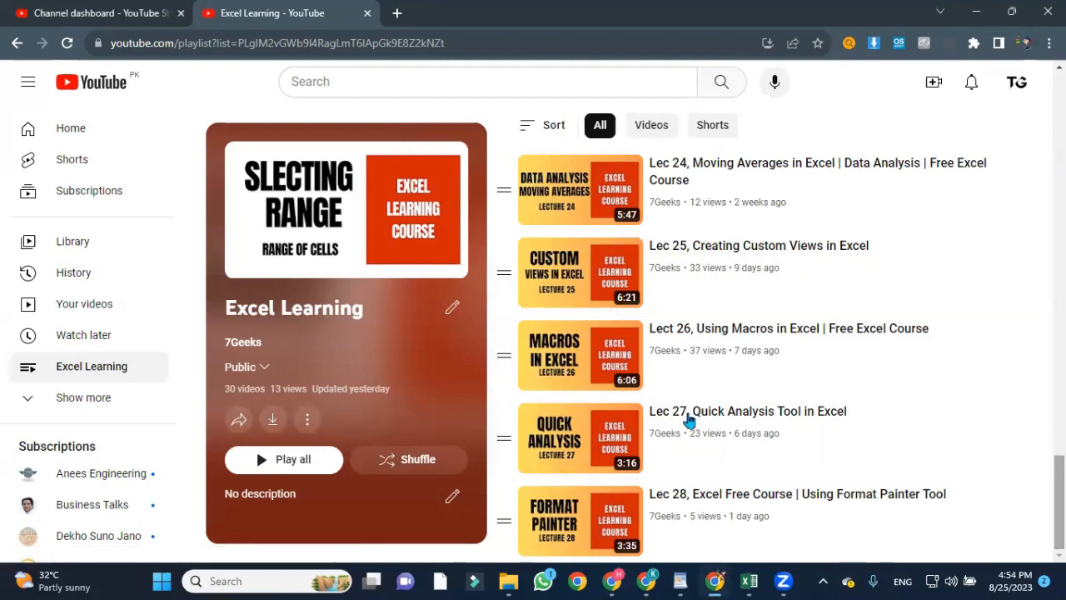
Look through the lecture videos listed in the Excel Learning playlist.
{"action": "left_click_drag", "start_coordinate": [188, 299], "coordinate": [257, 309]}
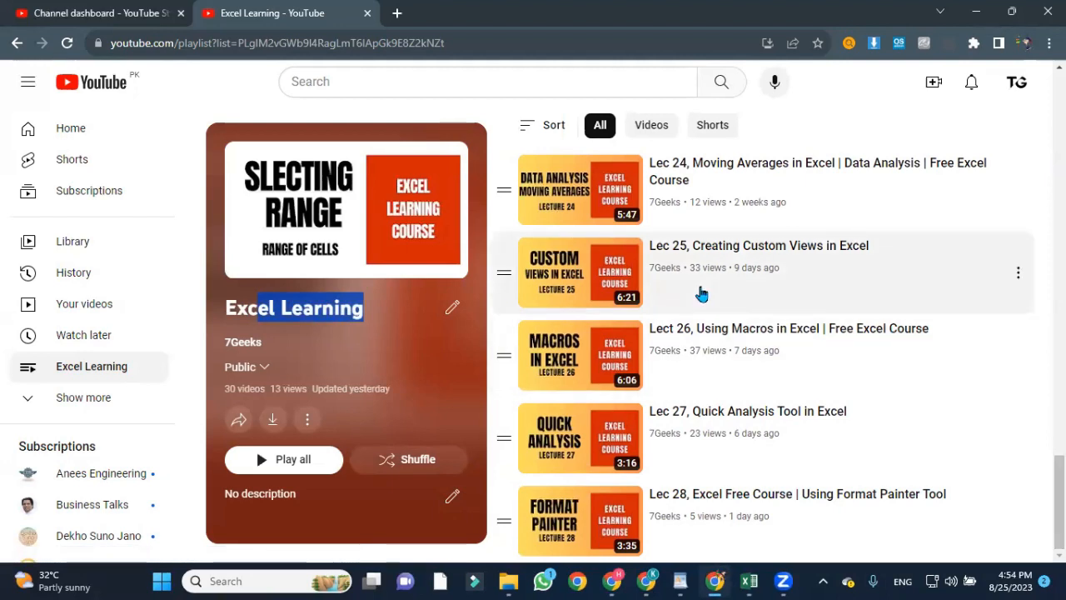
{"action": "scroll", "coordinate": [850, 305], "scroll_direction": "up", "scroll_amount": 7}
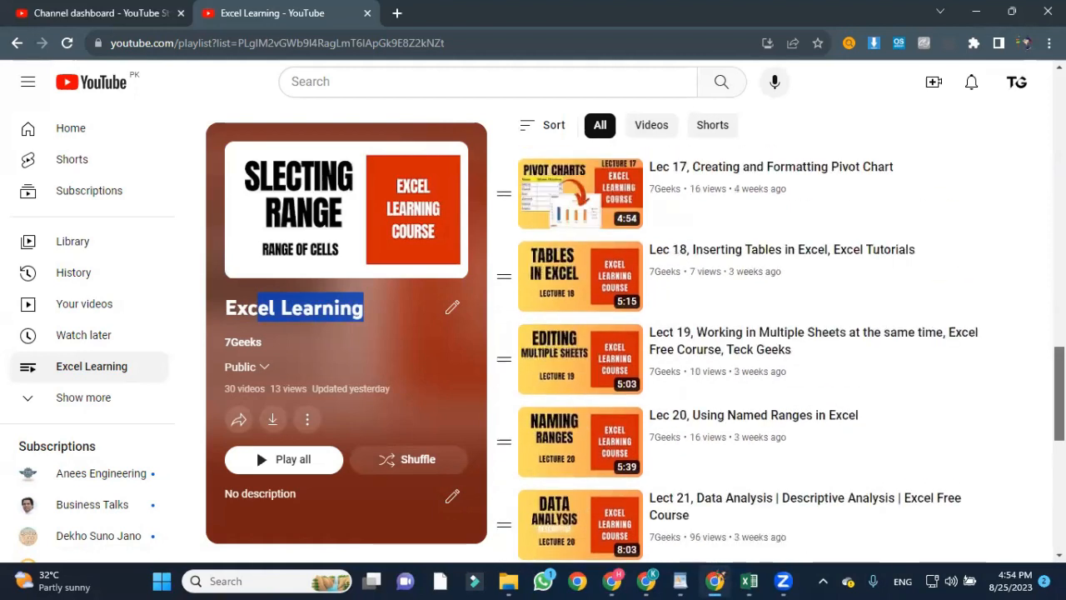
{"action": "left_click_drag", "start_coordinate": [1059, 371], "coordinate": [1060, 463]}
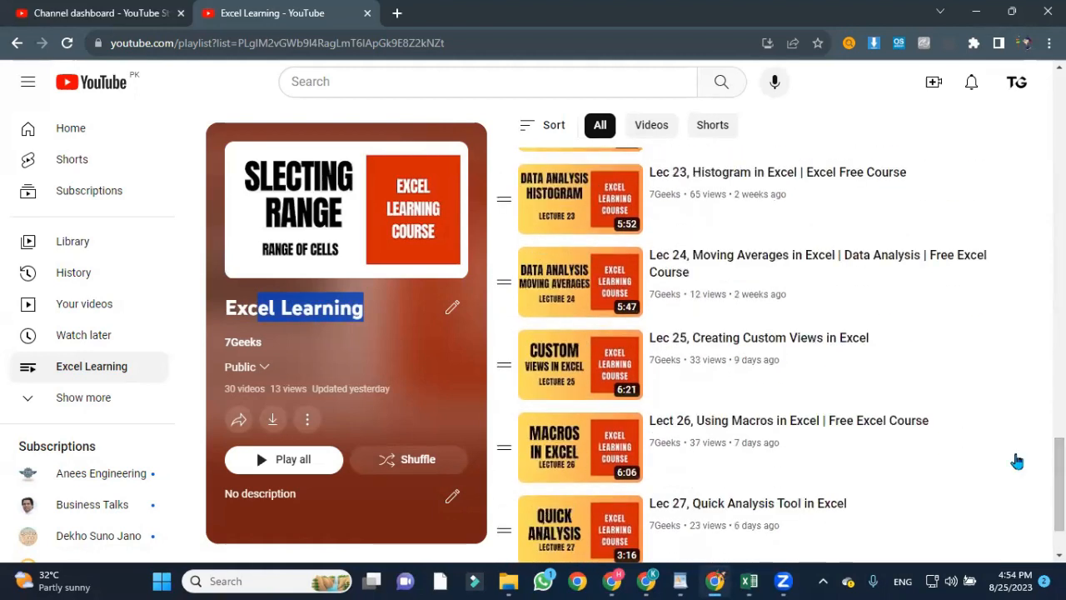
{"action": "scroll", "coordinate": [840, 316], "scroll_direction": "down", "scroll_amount": 1}
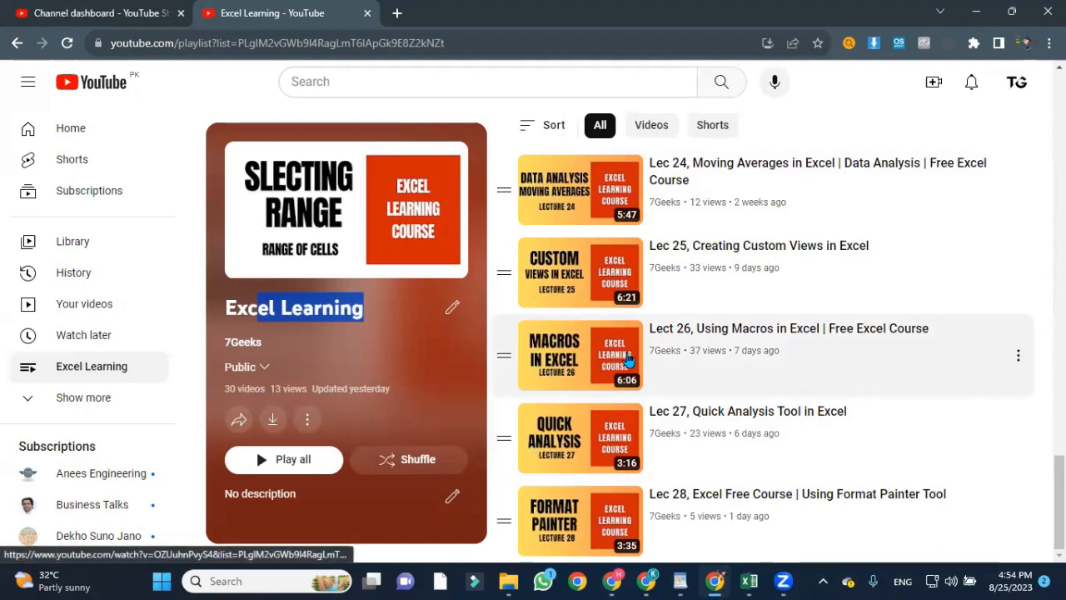
{"action": "scroll", "coordinate": [629, 360], "scroll_direction": "up", "scroll_amount": 15}
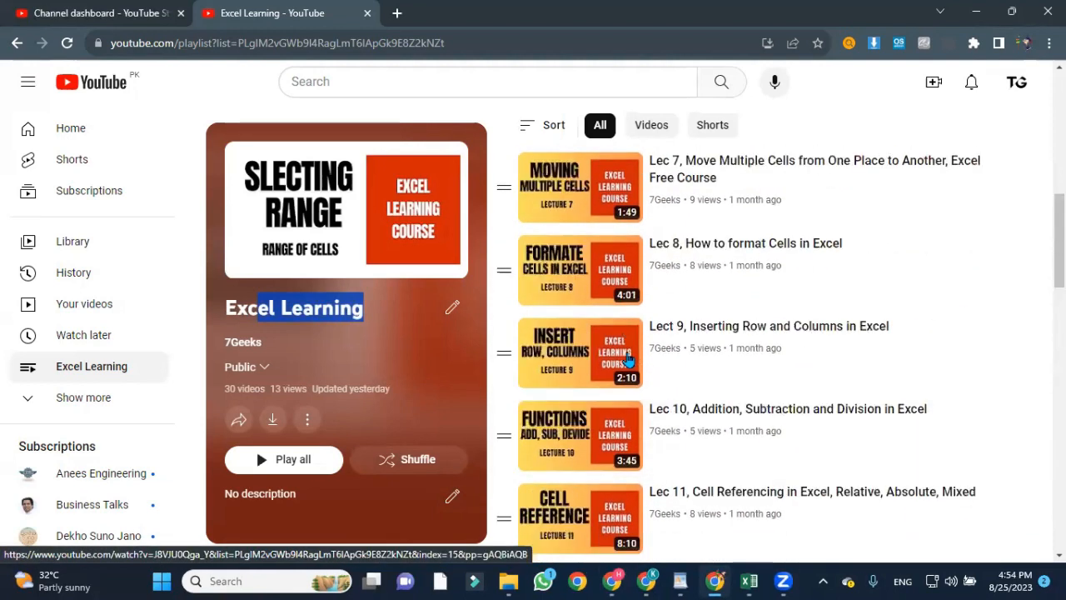
{"action": "scroll", "coordinate": [629, 360], "scroll_direction": "up", "scroll_amount": 1}
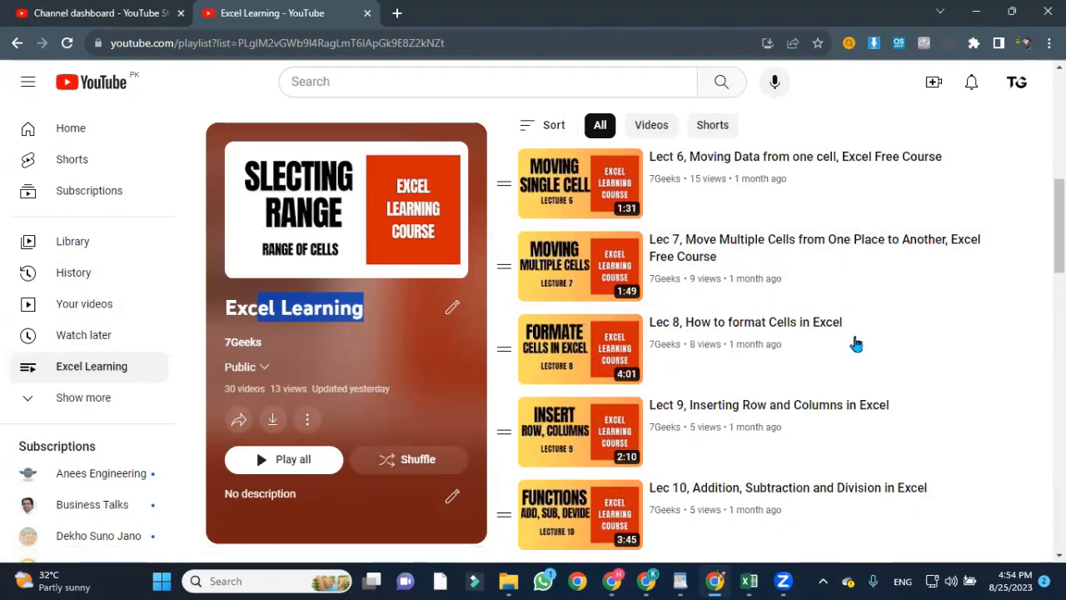
{"action": "scroll", "coordinate": [716, 380], "scroll_direction": "down", "scroll_amount": 6}
{"action": "scroll", "coordinate": [718, 383], "scroll_direction": "down", "scroll_amount": 12}
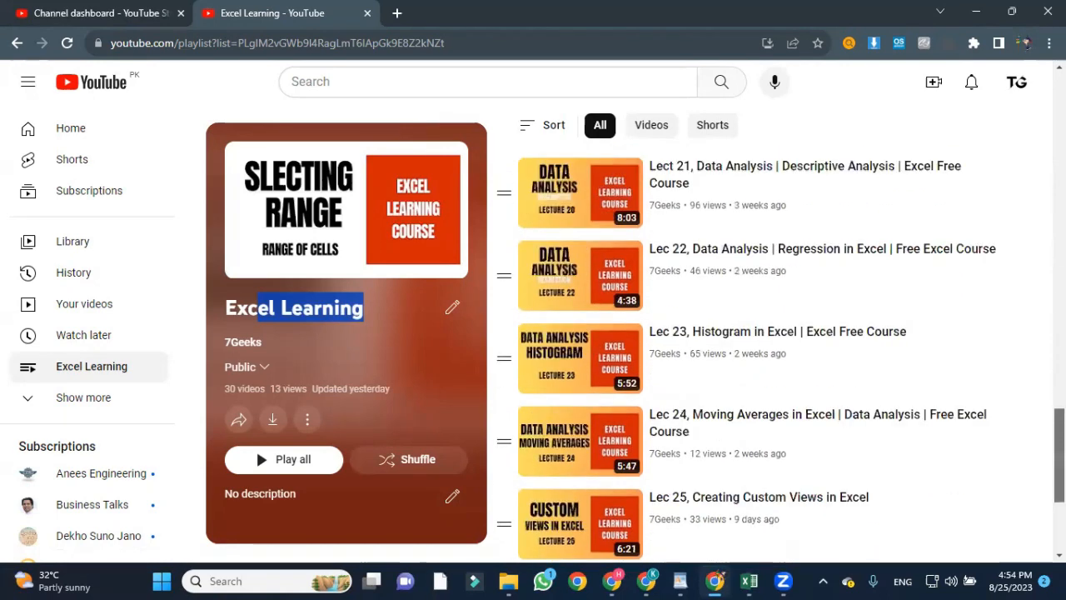
{"action": "scroll", "coordinate": [849, 383], "scroll_direction": "down", "scroll_amount": 1}
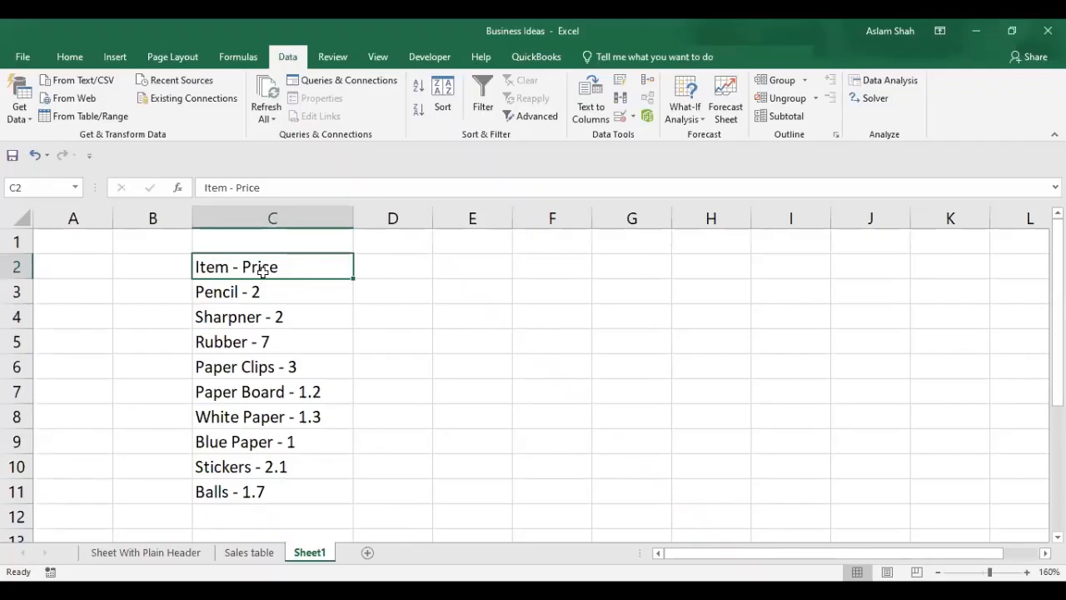
In the Business Ideas workbook in Excel, examine the combined item and price entries in C2:C11 and the empty column beside them.
{"action": "left_click_drag", "start_coordinate": [267, 266], "coordinate": [287, 483]}
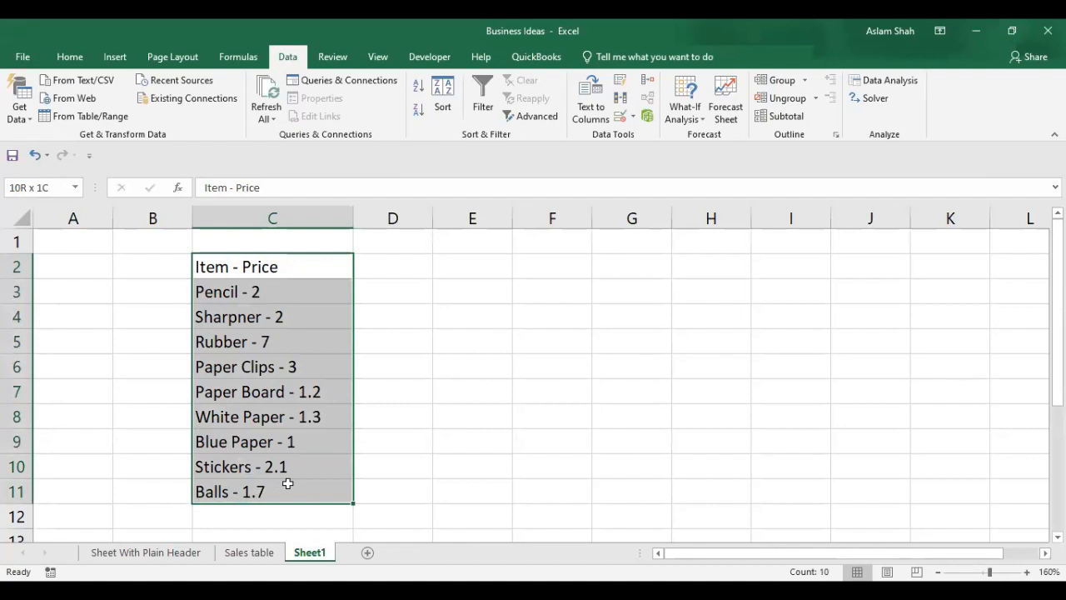
{"action": "left_click", "coordinate": [275, 280]}
{"action": "left_click_drag", "start_coordinate": [281, 267], "coordinate": [311, 500]}
{"action": "left_click", "coordinate": [302, 270]}
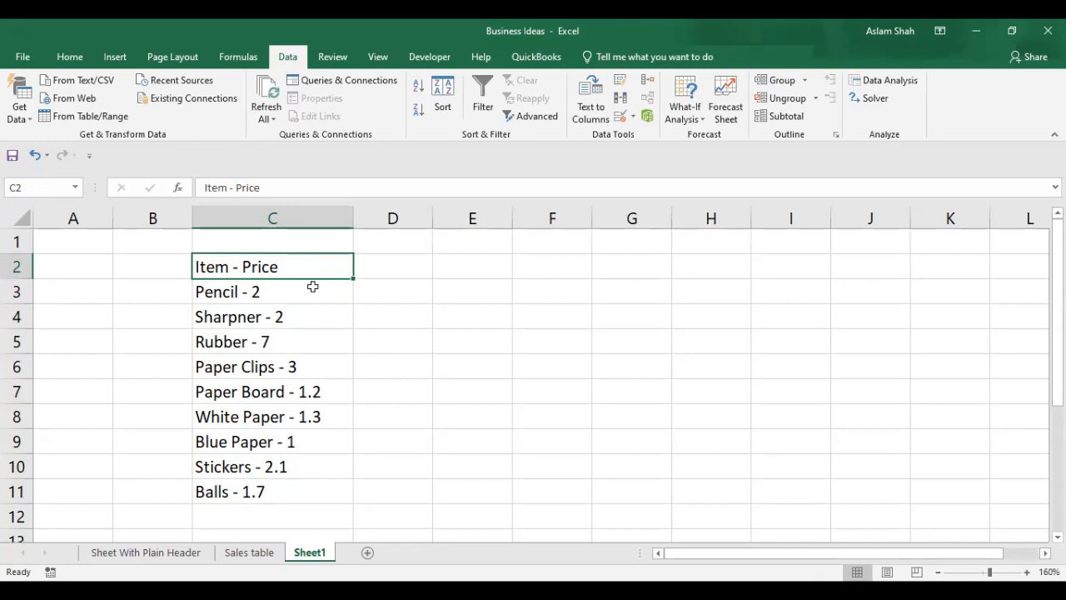
{"action": "left_click", "coordinate": [71, 55]}
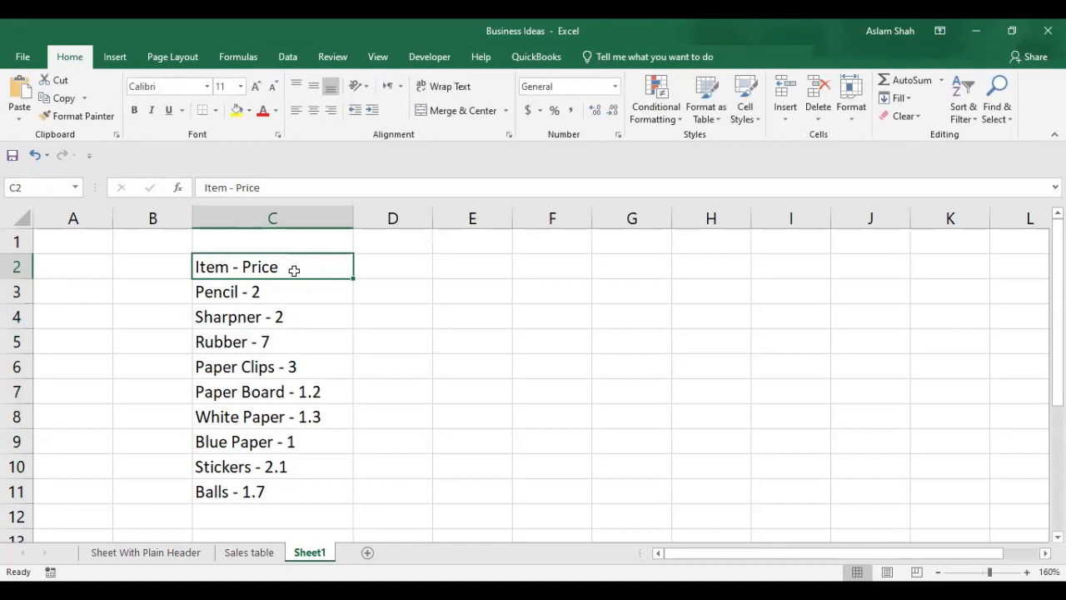
{"action": "left_click", "coordinate": [392, 272]}
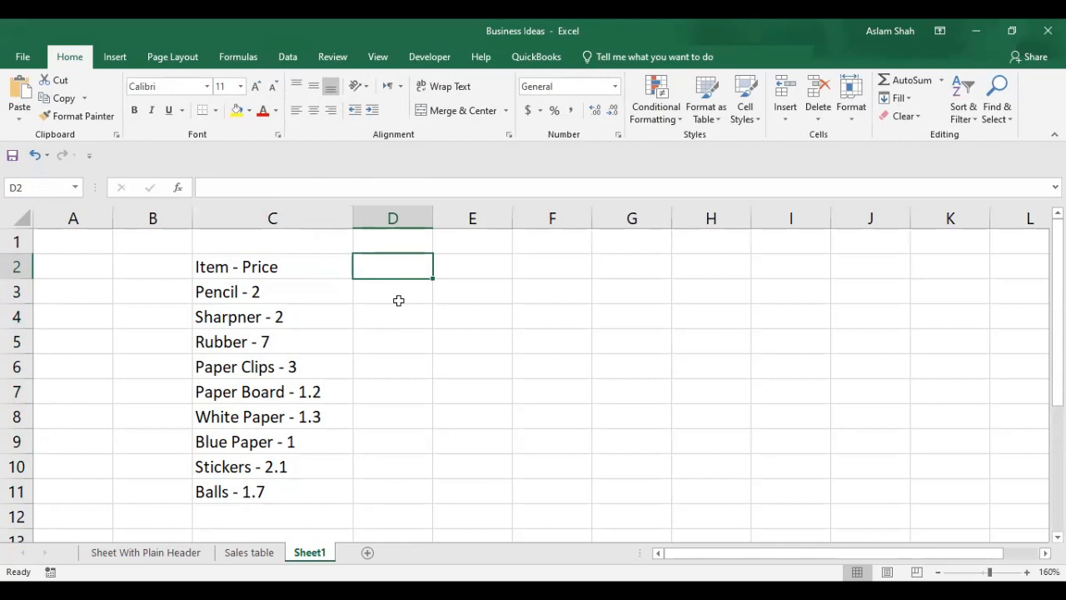
{"action": "left_click_drag", "start_coordinate": [305, 261], "coordinate": [310, 487]}
{"action": "left_click", "coordinate": [305, 272]}
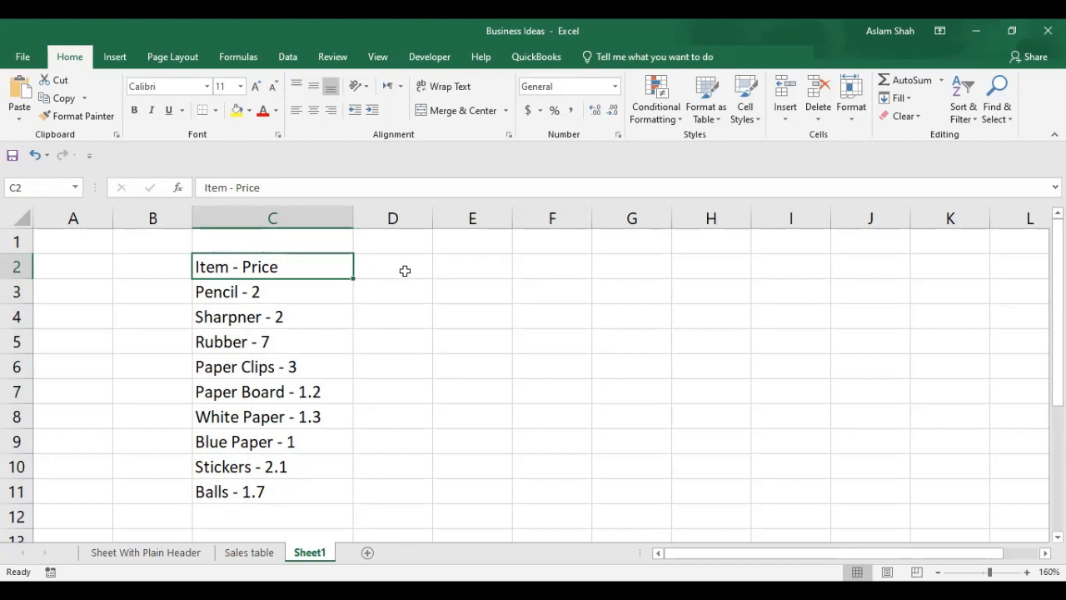
{"action": "left_click", "coordinate": [404, 271]}
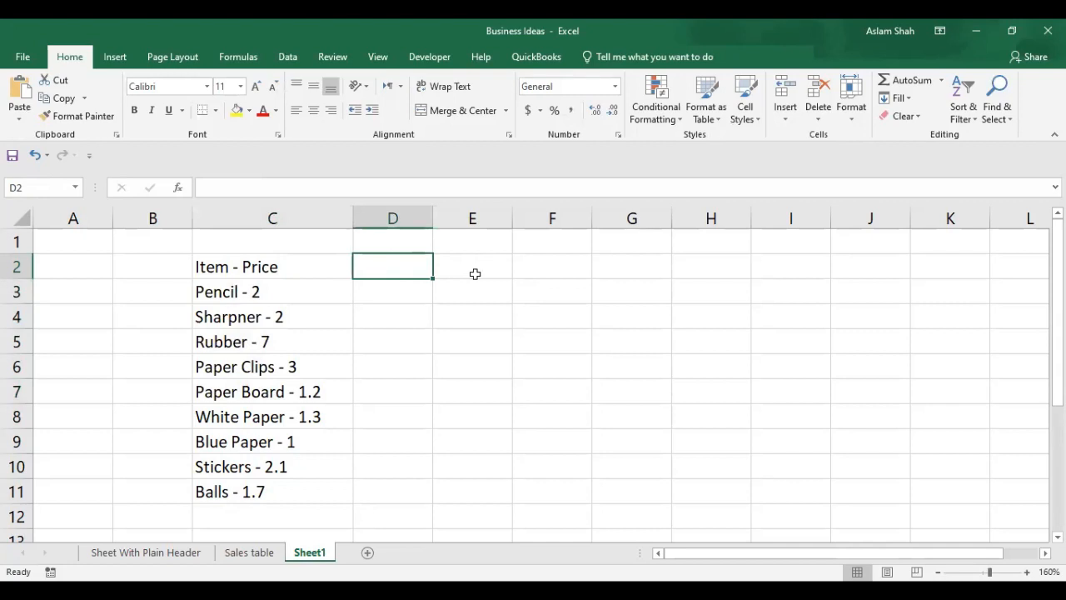
{"action": "left_click_drag", "start_coordinate": [291, 264], "coordinate": [320, 500]}
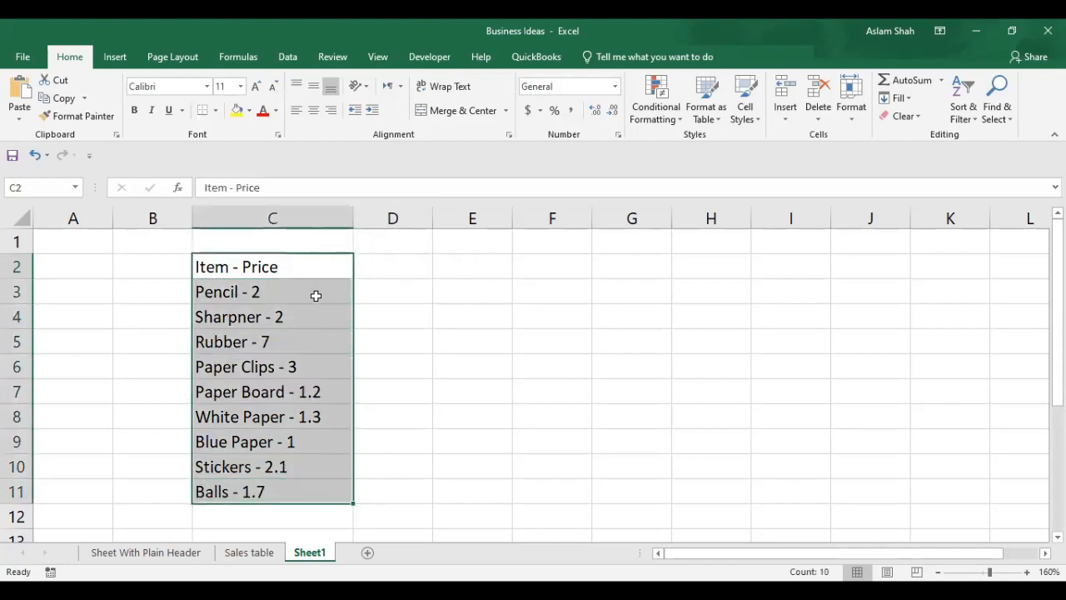
{"action": "left_click", "coordinate": [374, 265]}
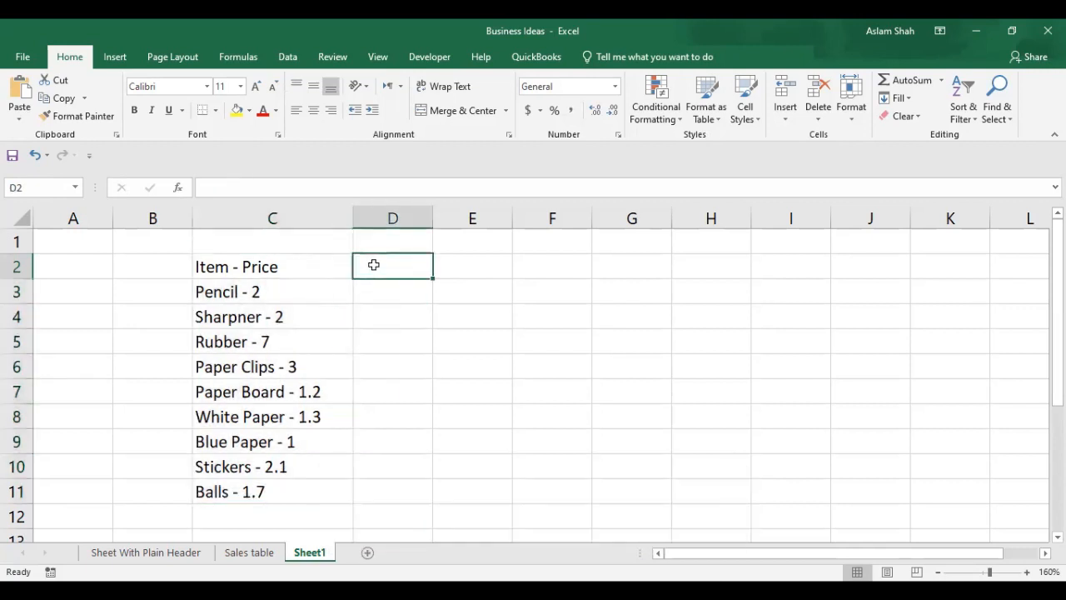
{"action": "left_click", "coordinate": [343, 267]}
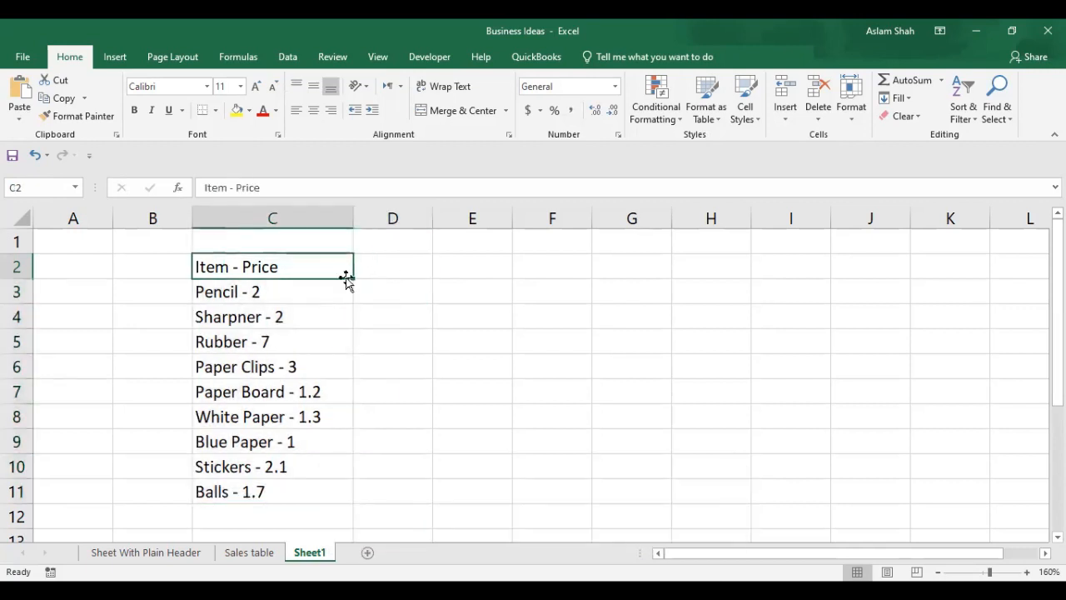
{"action": "left_click", "coordinate": [388, 267]}
{"action": "left_click_drag", "start_coordinate": [264, 261], "coordinate": [297, 485]}
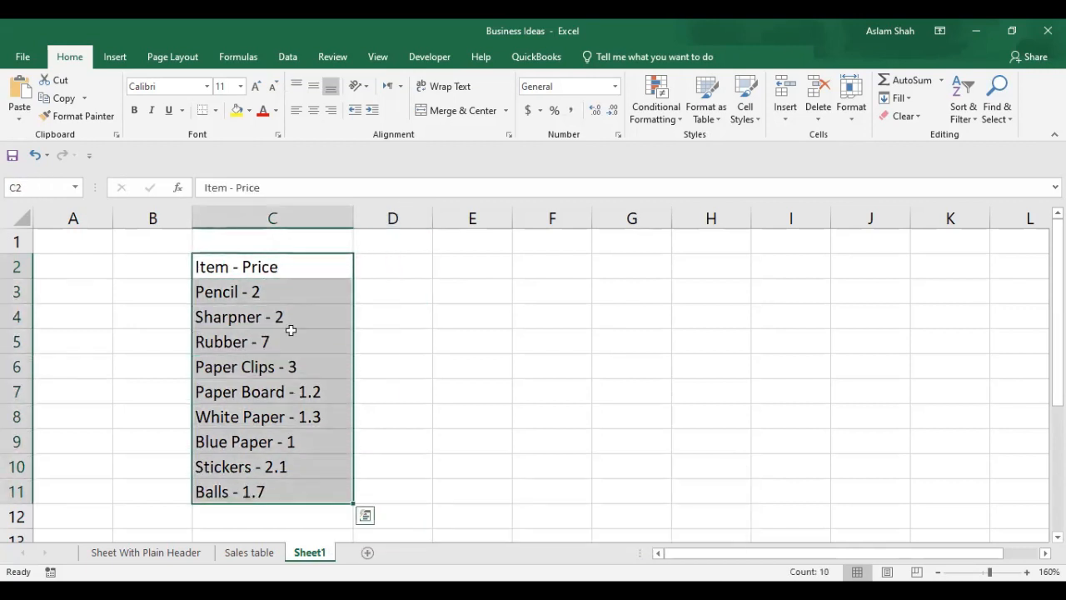
{"action": "left_click", "coordinate": [278, 266]}
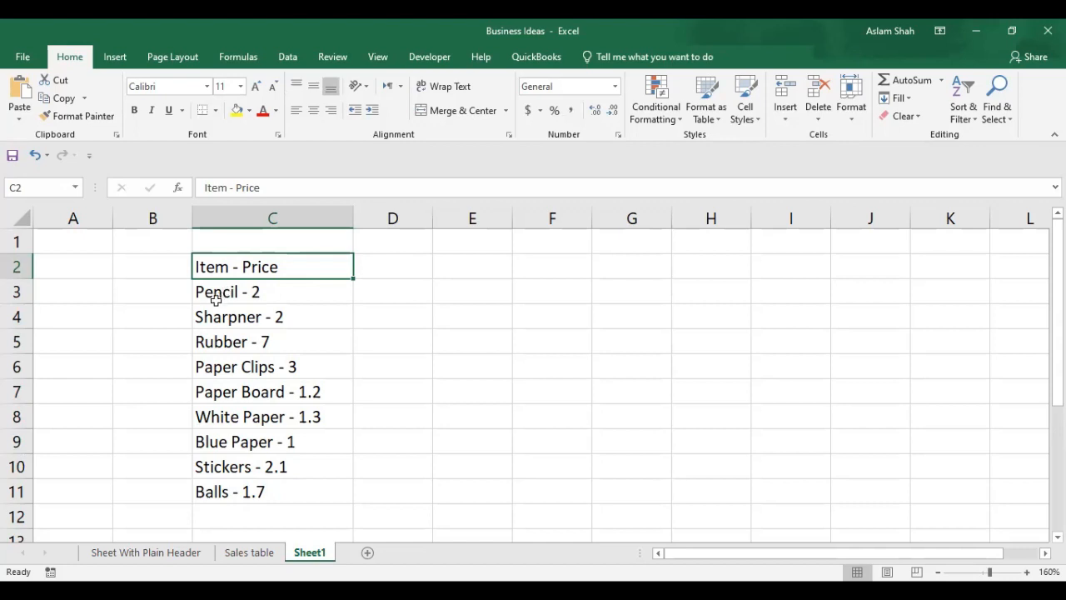
{"action": "left_click_drag", "start_coordinate": [271, 295], "coordinate": [282, 512]}
{"action": "left_click", "coordinate": [295, 296]}
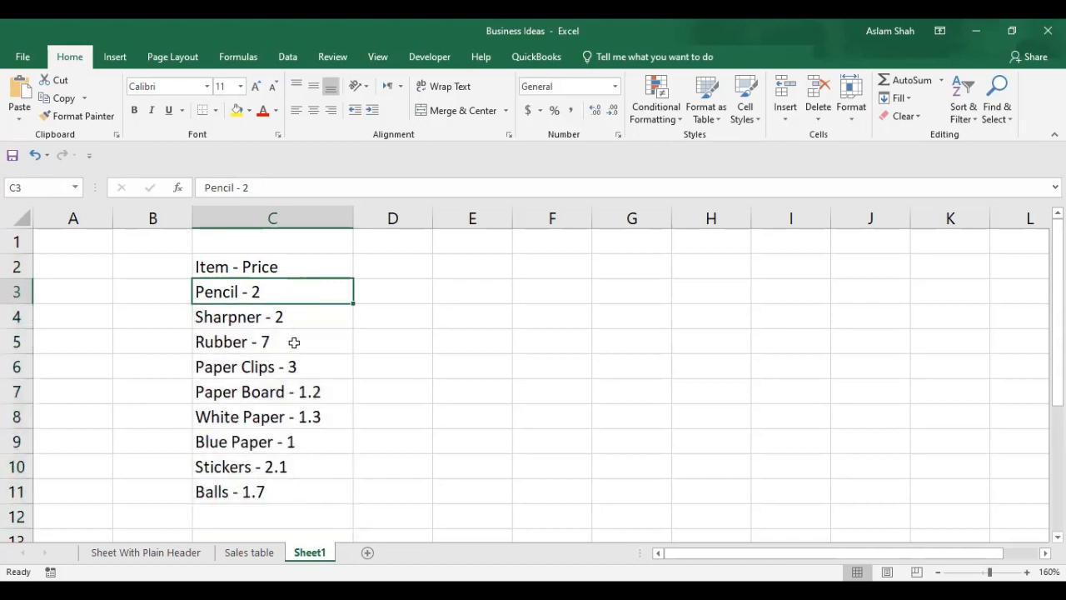
{"action": "left_click_drag", "start_coordinate": [293, 291], "coordinate": [302, 488]}
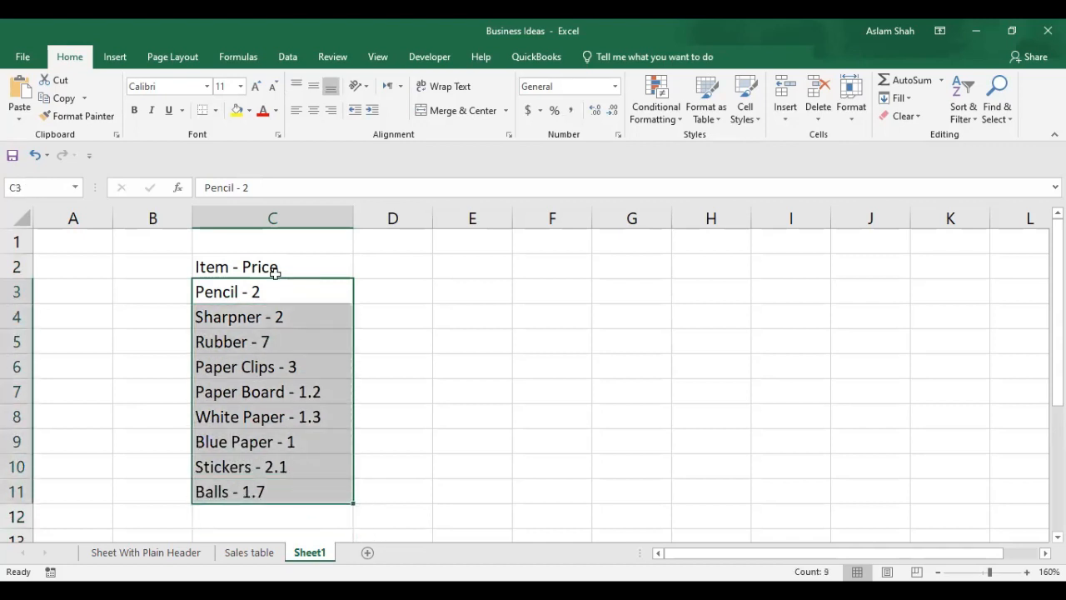
{"action": "left_click_drag", "start_coordinate": [275, 270], "coordinate": [305, 485]}
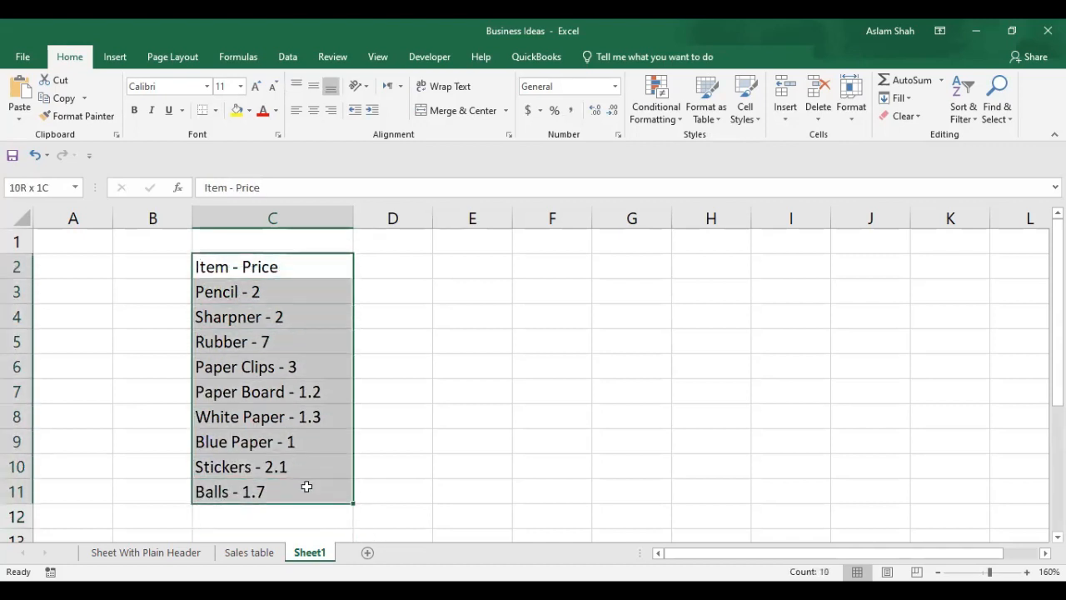
{"action": "left_click", "coordinate": [295, 272]}
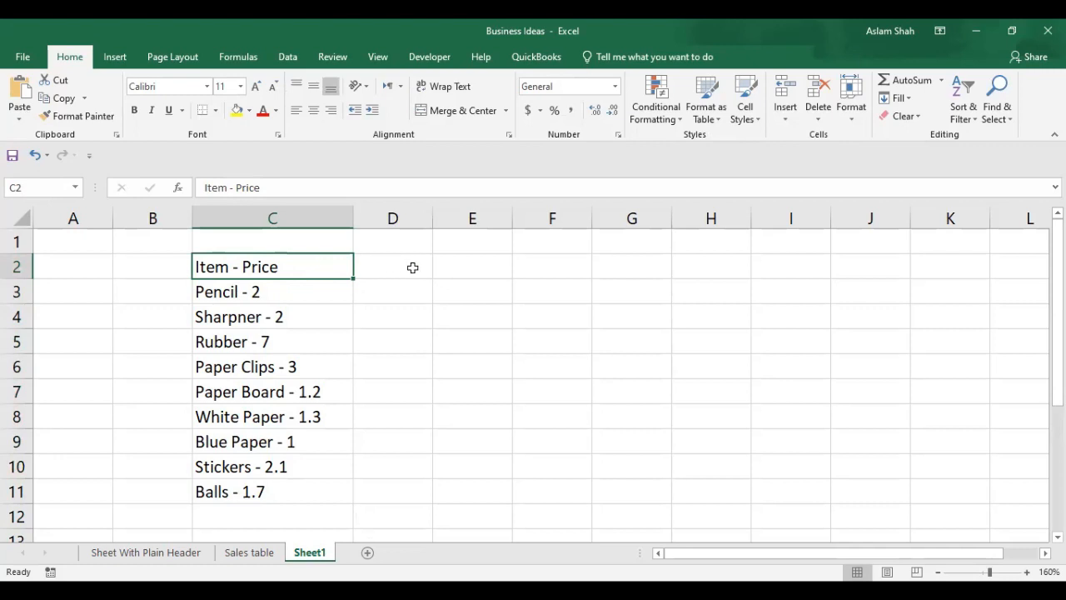
{"action": "left_click_drag", "start_coordinate": [376, 266], "coordinate": [395, 485]}
{"action": "left_click", "coordinate": [358, 266]}
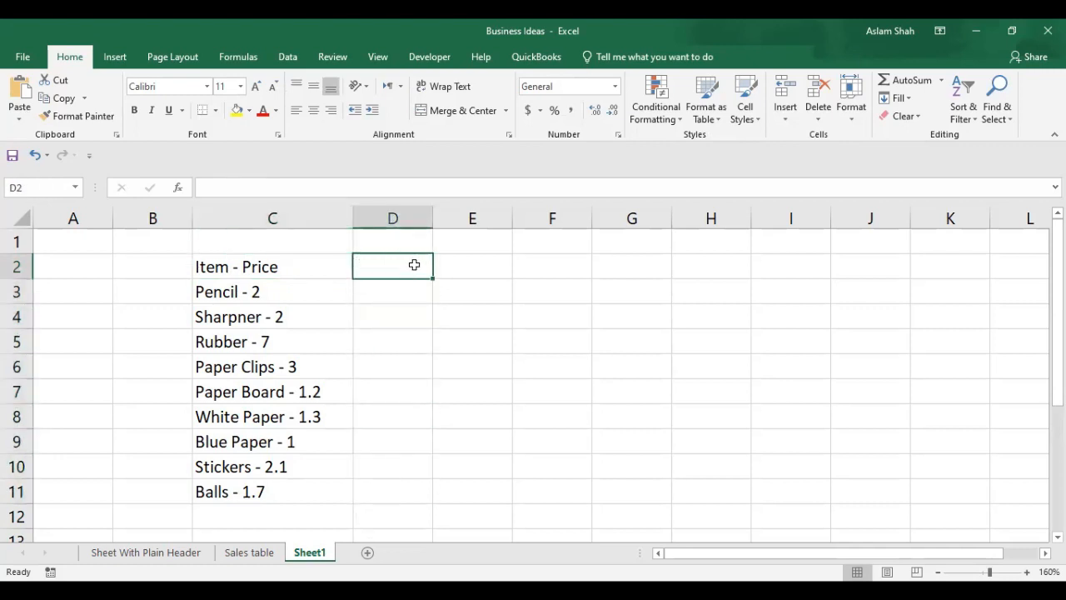
Enter the separate column headers Item in cell E2 and Price in cell F2.
{"action": "left_click", "coordinate": [474, 266]}
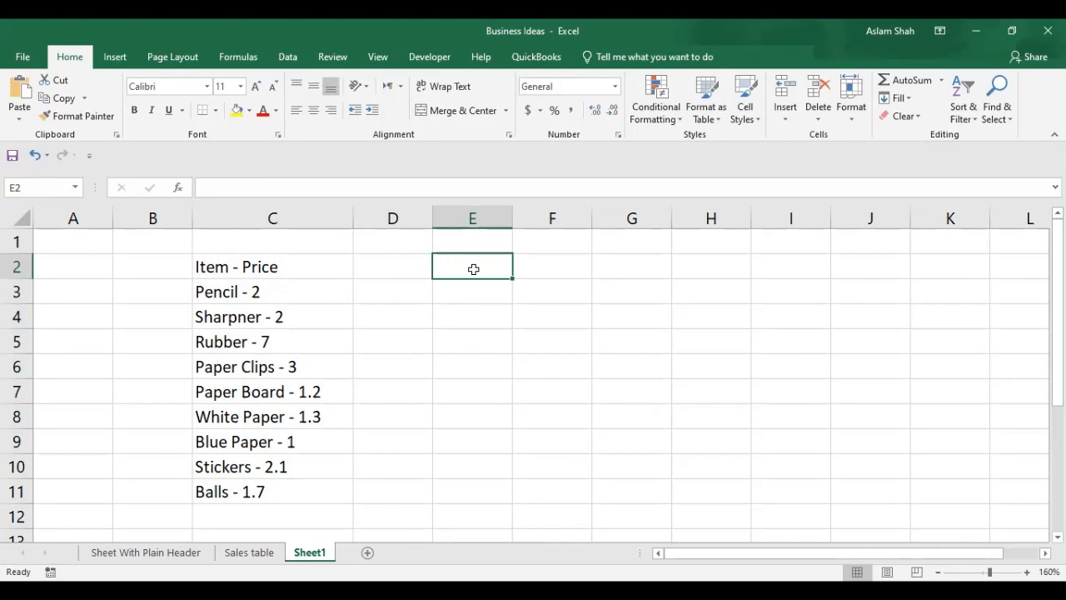
{"action": "type", "text": "Item"}
{"action": "key", "text": "Tab"}
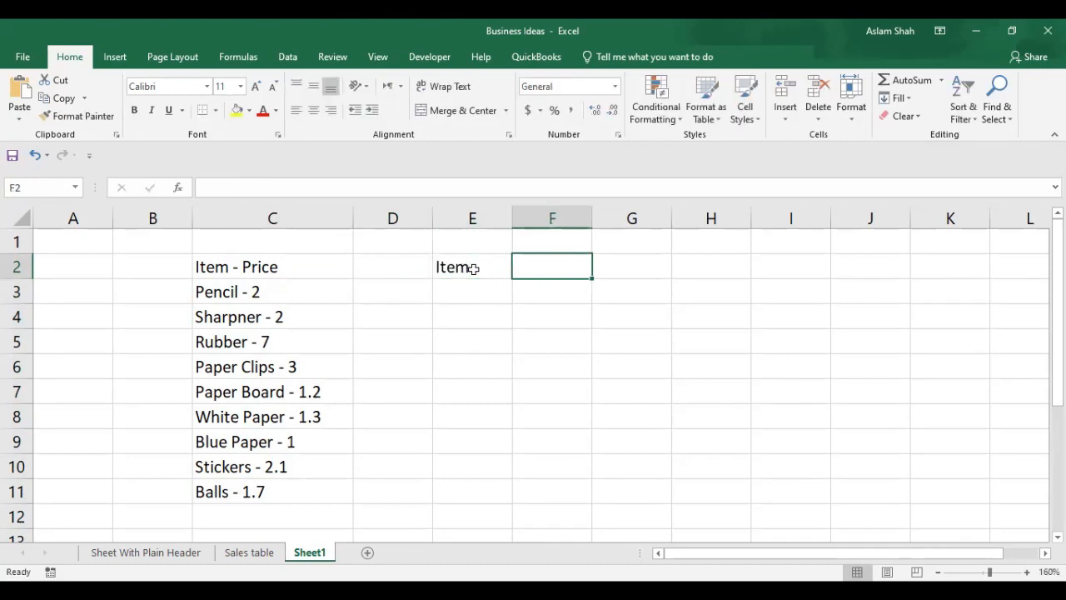
{"action": "type", "text": "Price"}
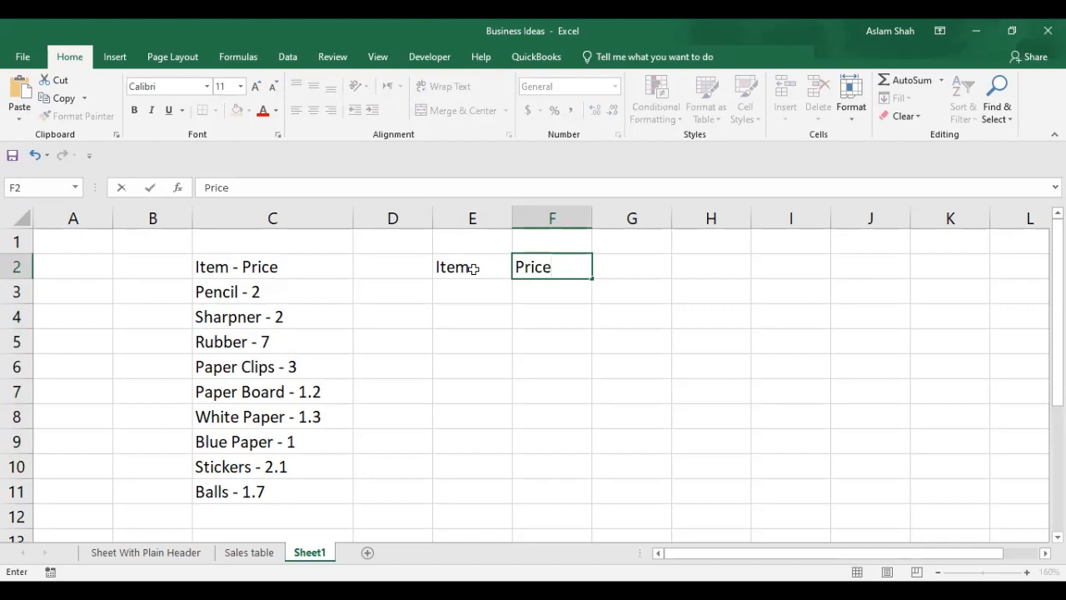
{"action": "left_click", "coordinate": [475, 290]}
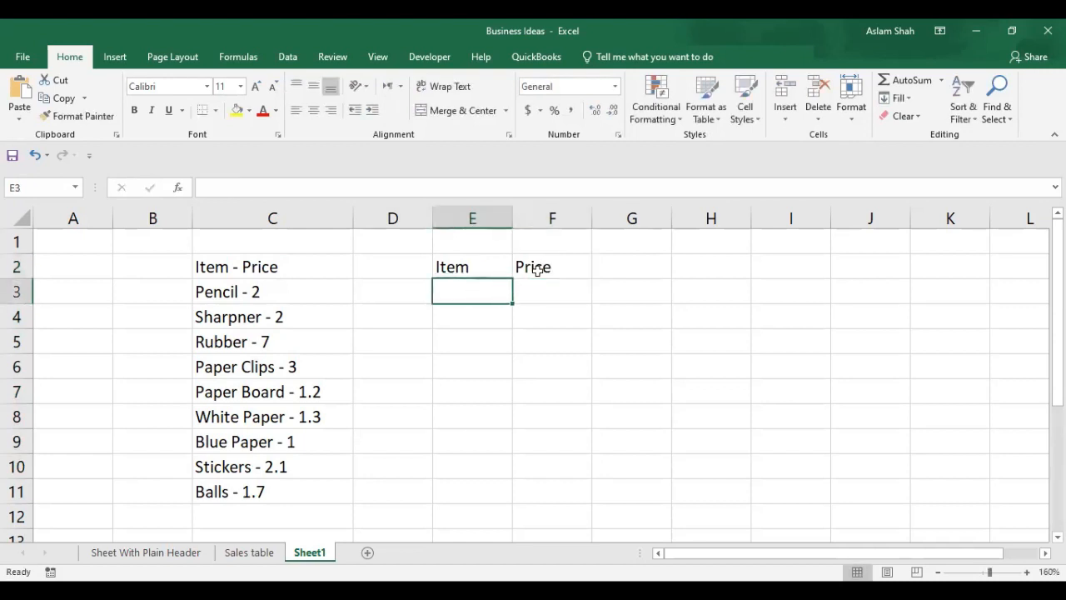
{"action": "left_click", "coordinate": [503, 267]}
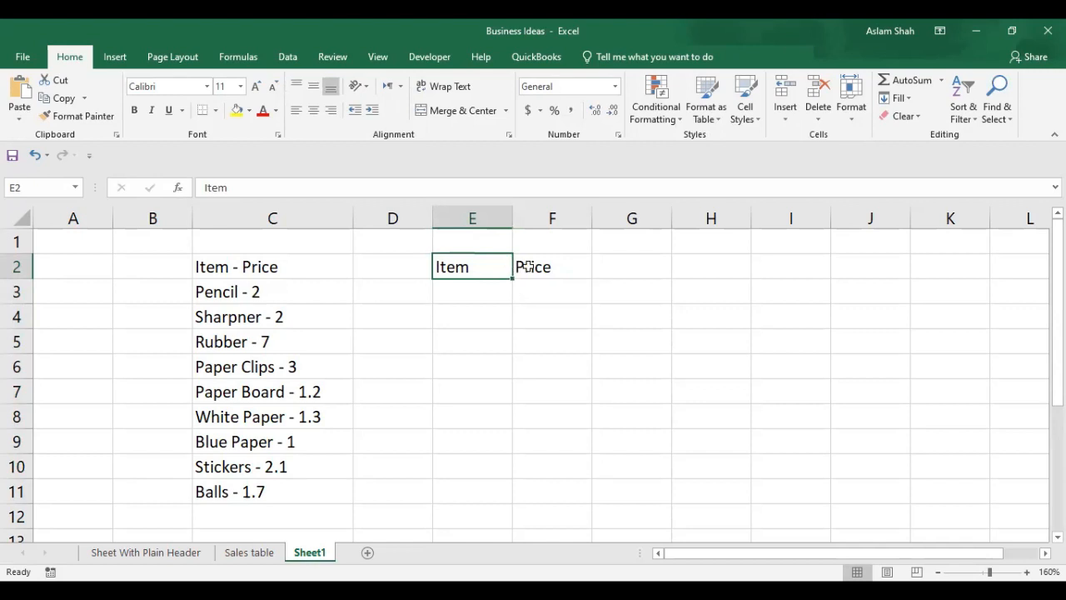
{"action": "left_click", "coordinate": [538, 268]}
{"action": "left_click", "coordinate": [474, 267]}
{"action": "left_click", "coordinate": [517, 287]}
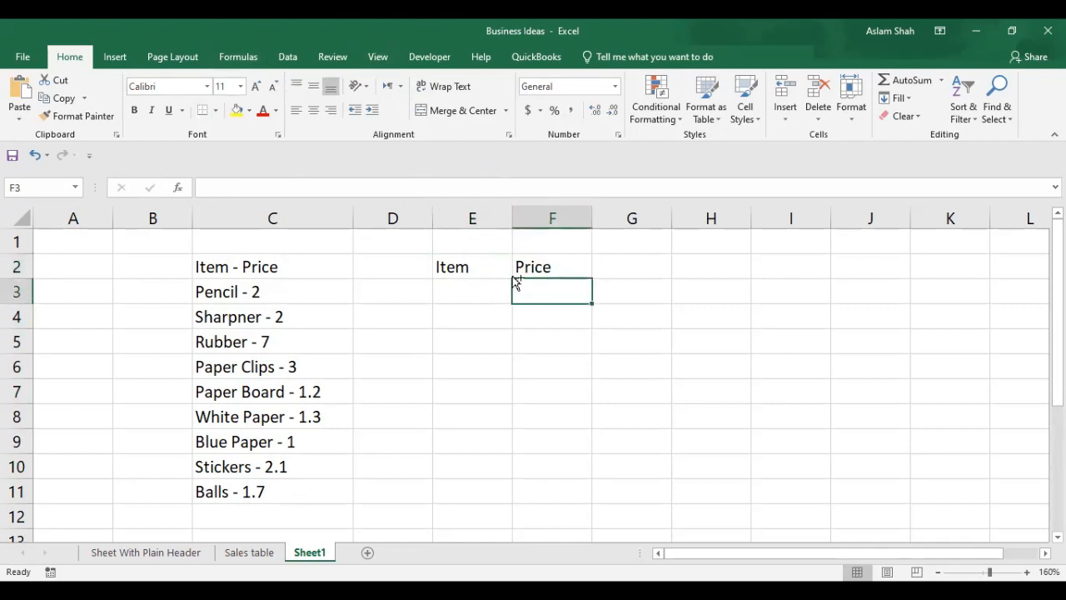
Remove the Item and Price headers from cells E2 and F2.
{"action": "left_click", "coordinate": [514, 275]}
{"action": "key", "text": "Delete"}
{"action": "left_click", "coordinate": [471, 268]}
{"action": "key", "text": "Delete"}
{"action": "left_click", "coordinate": [402, 257]}
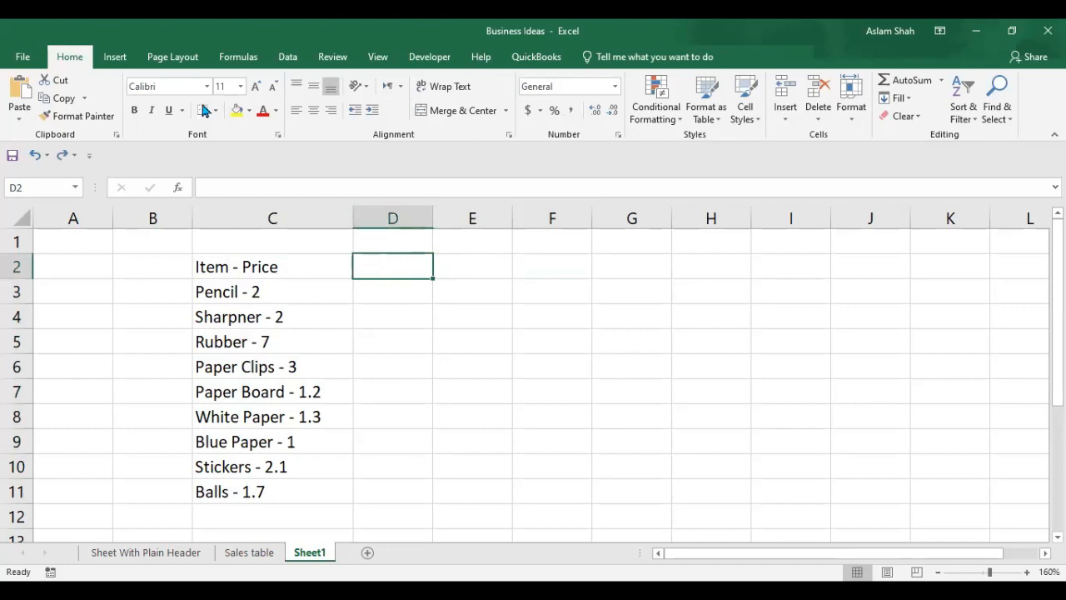
Start Text to Columns on C2:C11, keep the Delimited data type, and proceed to the delimiter options.
{"action": "left_click", "coordinate": [287, 57]}
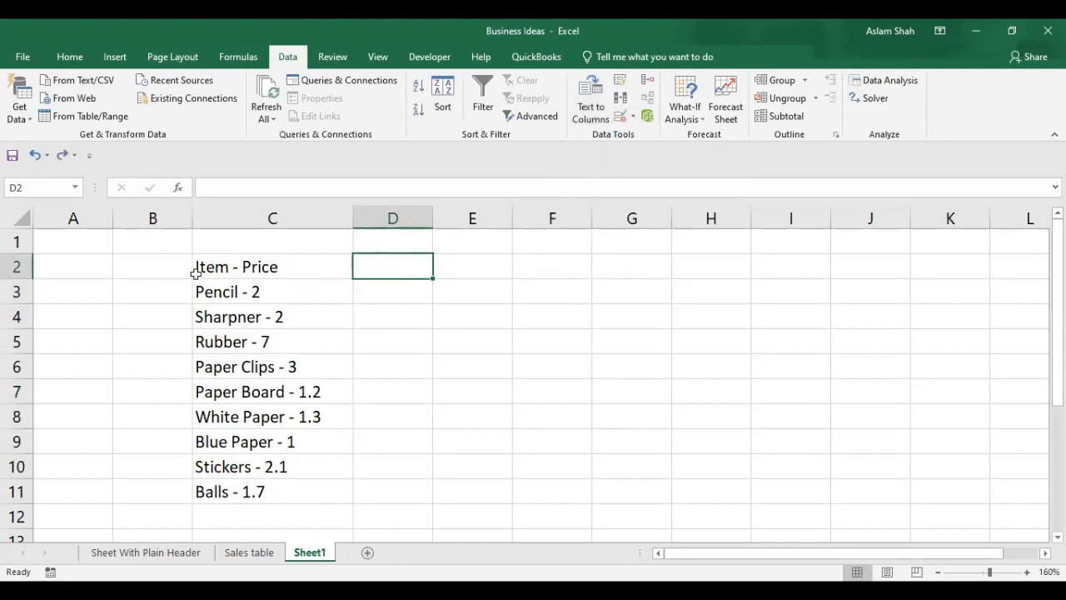
{"action": "left_click_drag", "start_coordinate": [273, 267], "coordinate": [286, 491]}
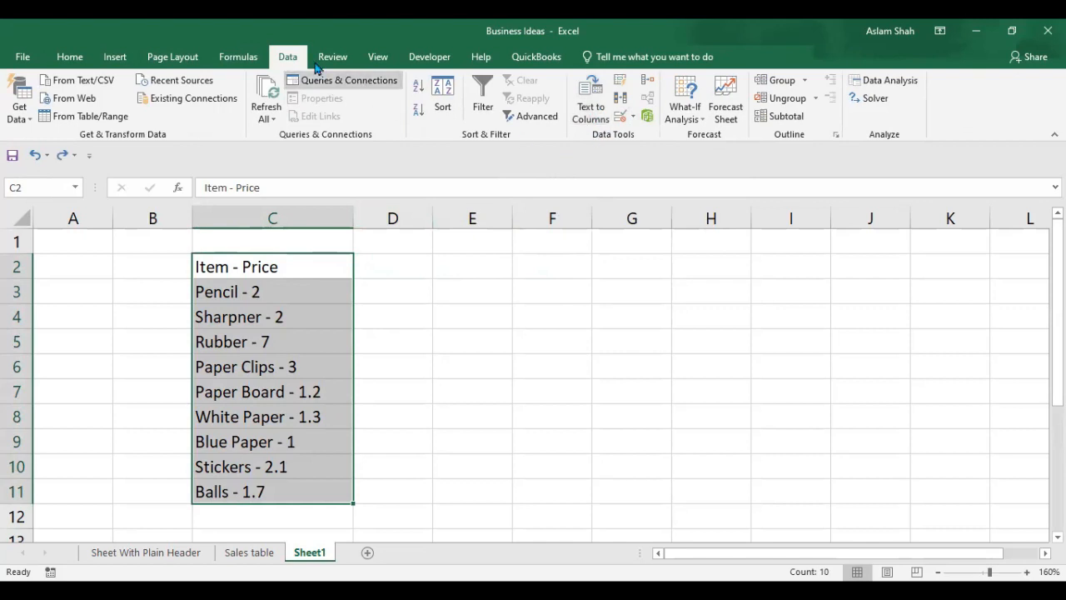
{"action": "left_click", "coordinate": [597, 109]}
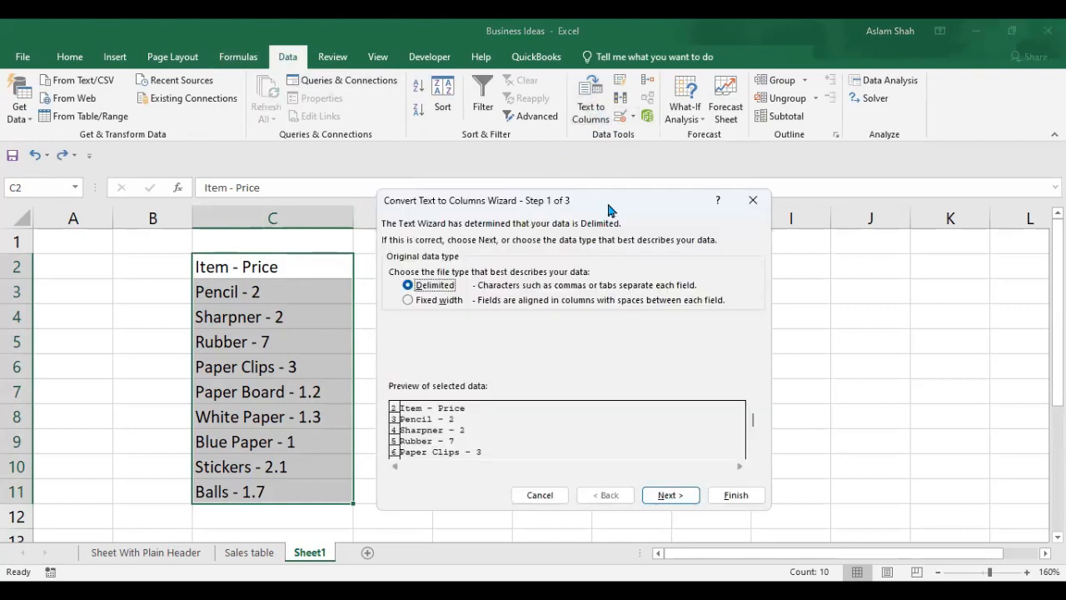
{"action": "left_click_drag", "start_coordinate": [608, 200], "coordinate": [609, 121]}
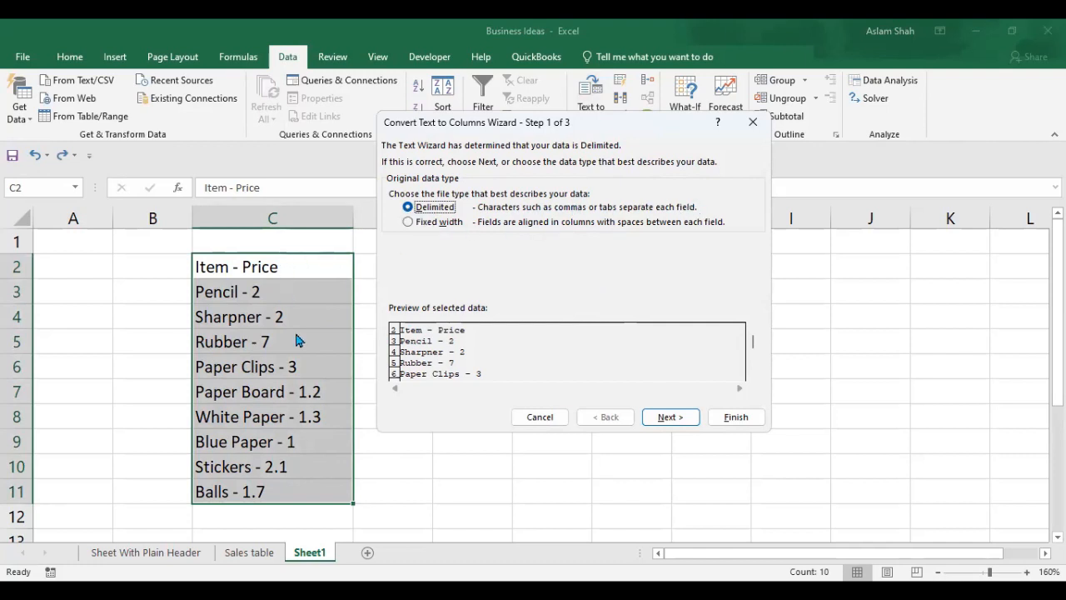
{"action": "left_click", "coordinate": [677, 418]}
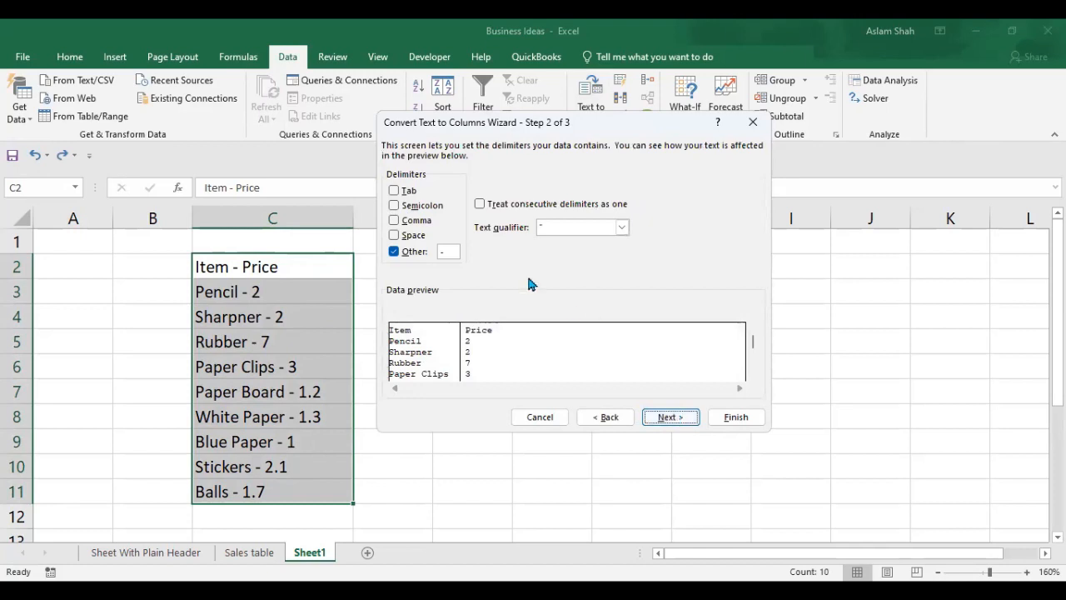
Try Tab as the only delimiter in place of the custom hyphen, then clear it again.
{"action": "left_click", "coordinate": [394, 190]}
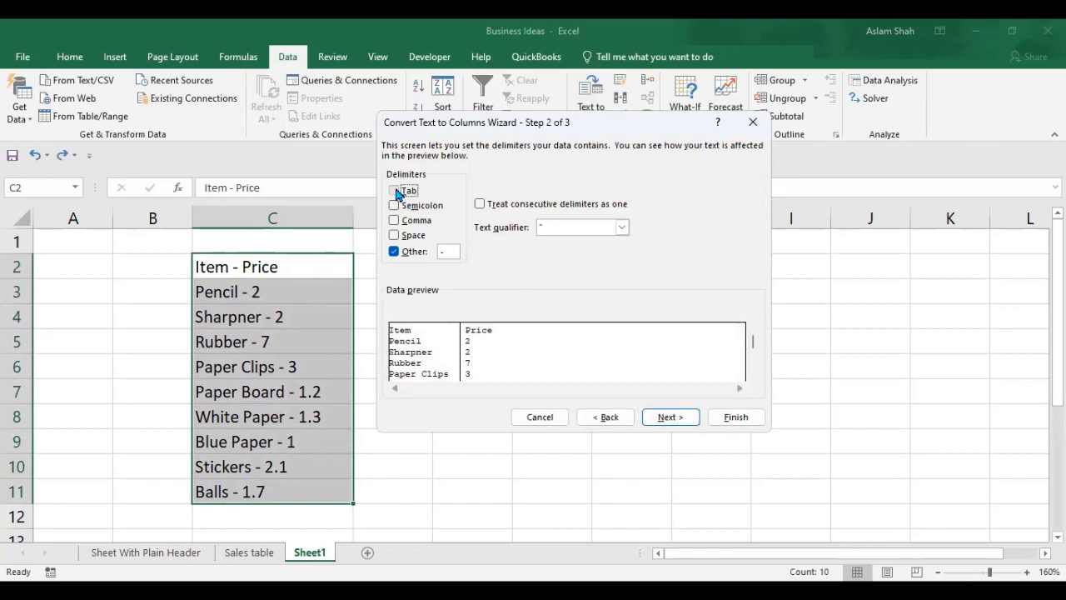
{"action": "left_click", "coordinate": [394, 251]}
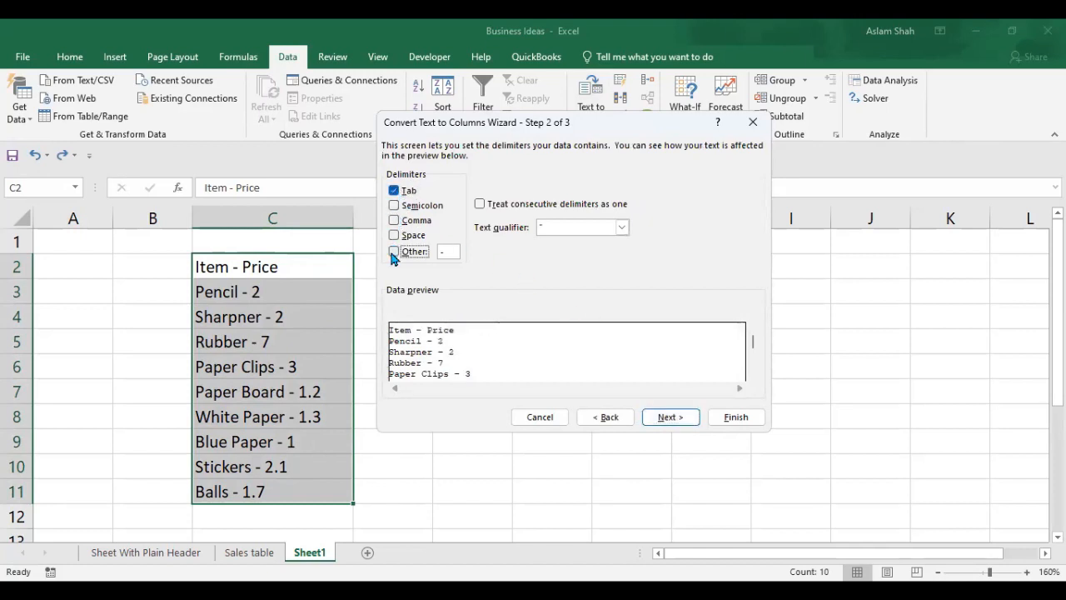
{"action": "left_click", "coordinate": [394, 194]}
{"action": "left_click", "coordinate": [394, 193]}
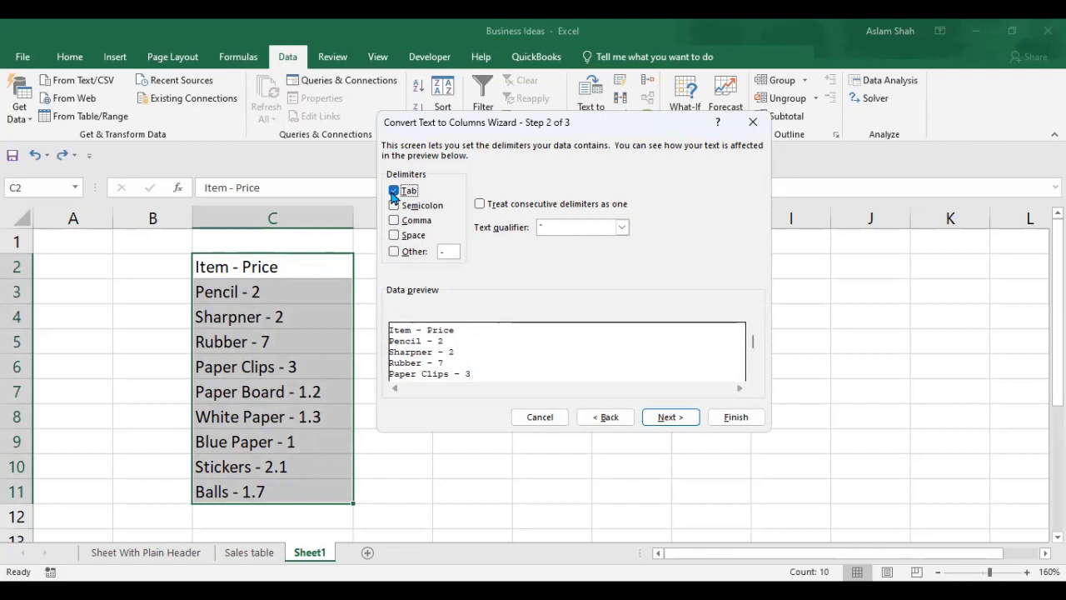
{"action": "left_click", "coordinate": [394, 195]}
{"action": "left_click", "coordinate": [395, 193]}
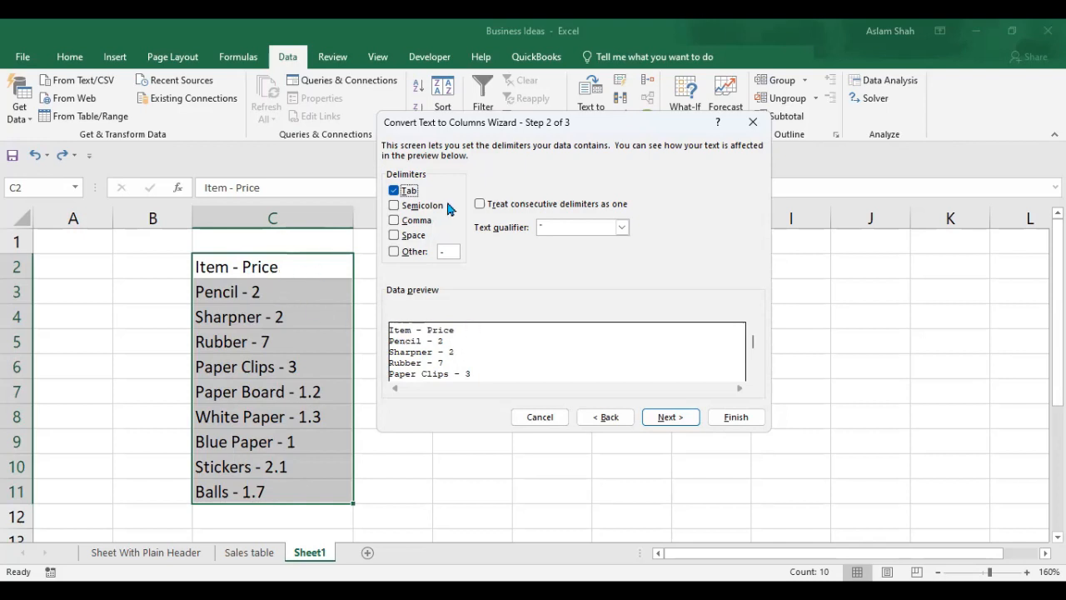
{"action": "left_click", "coordinate": [394, 191]}
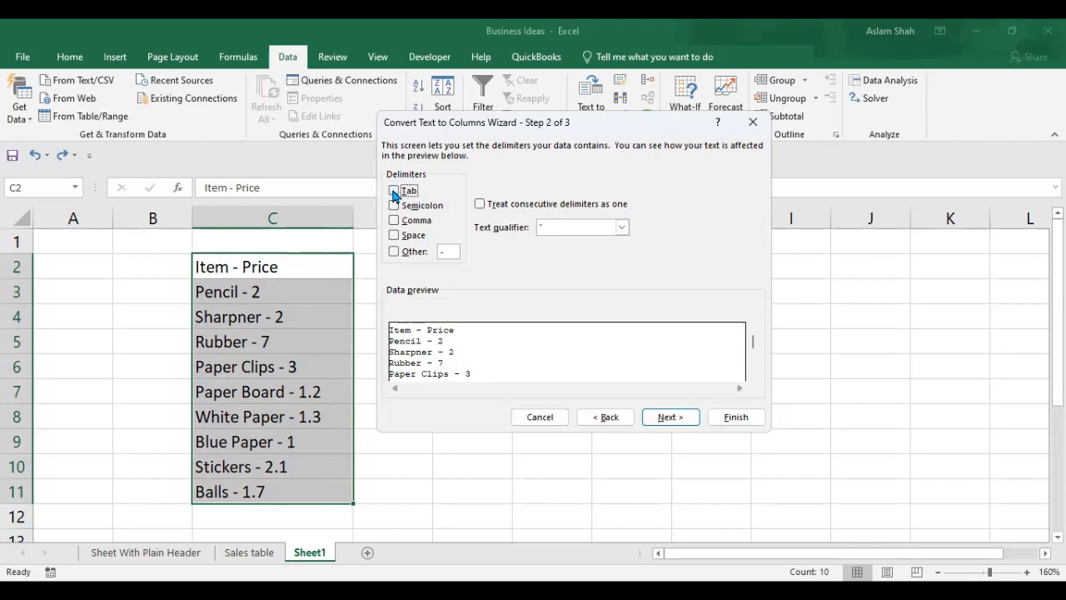
Set a custom hyphen (-) as the only delimiter and complete the split with General format and destination $C$2.
{"action": "left_click", "coordinate": [395, 252]}
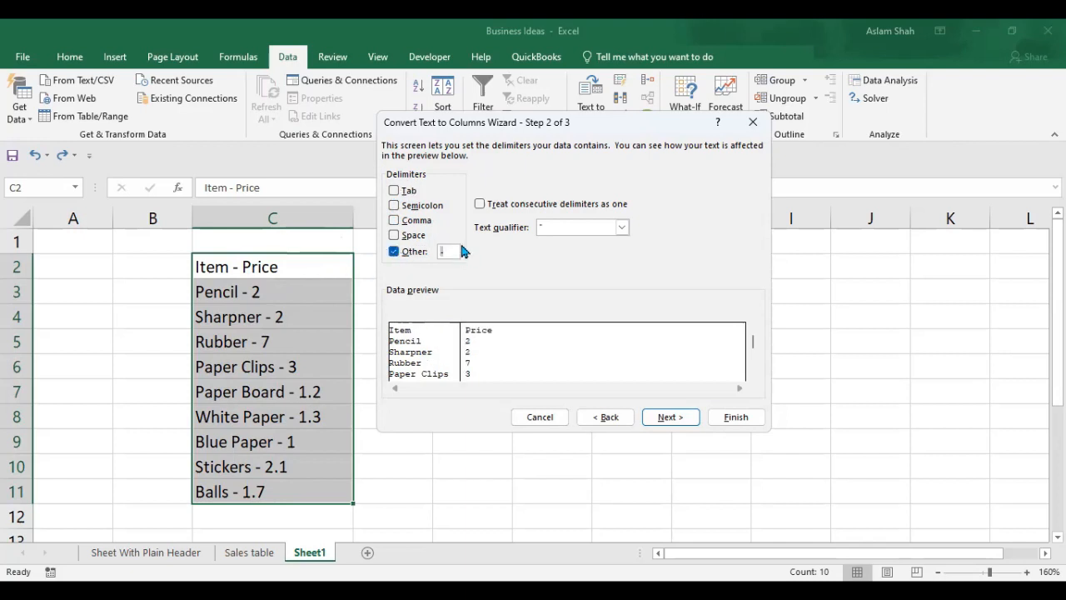
{"action": "key", "text": "BackSpace"}
{"action": "type", "text": "-"}
{"action": "left_click", "coordinate": [671, 416]}
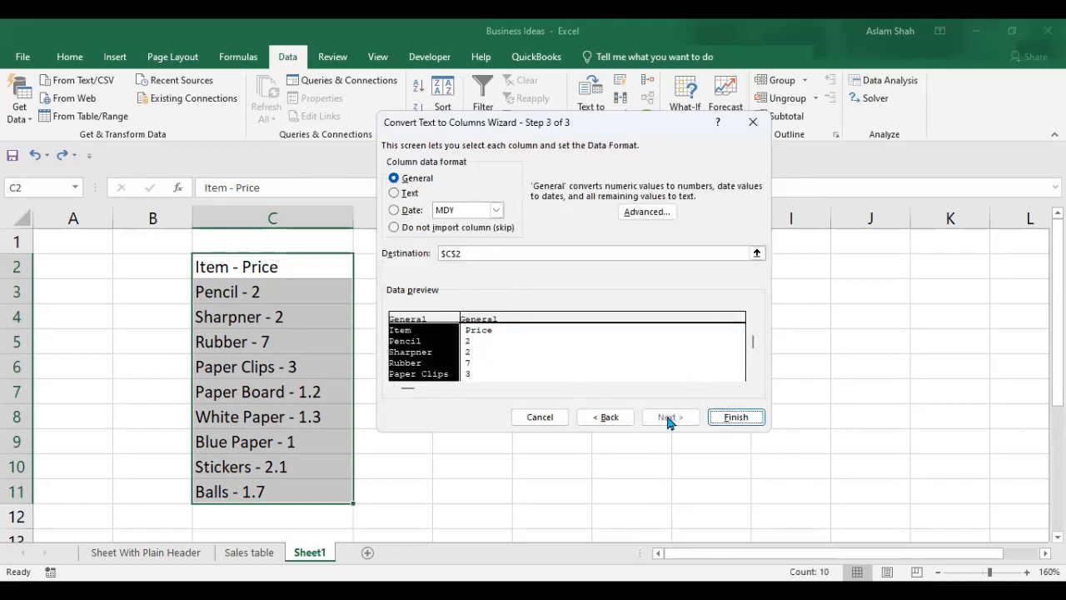
{"action": "left_click", "coordinate": [736, 419]}
Examine the separated Item and Price columns in C2:D11, including their headers.
{"action": "left_click_drag", "start_coordinate": [223, 266], "coordinate": [419, 266]}
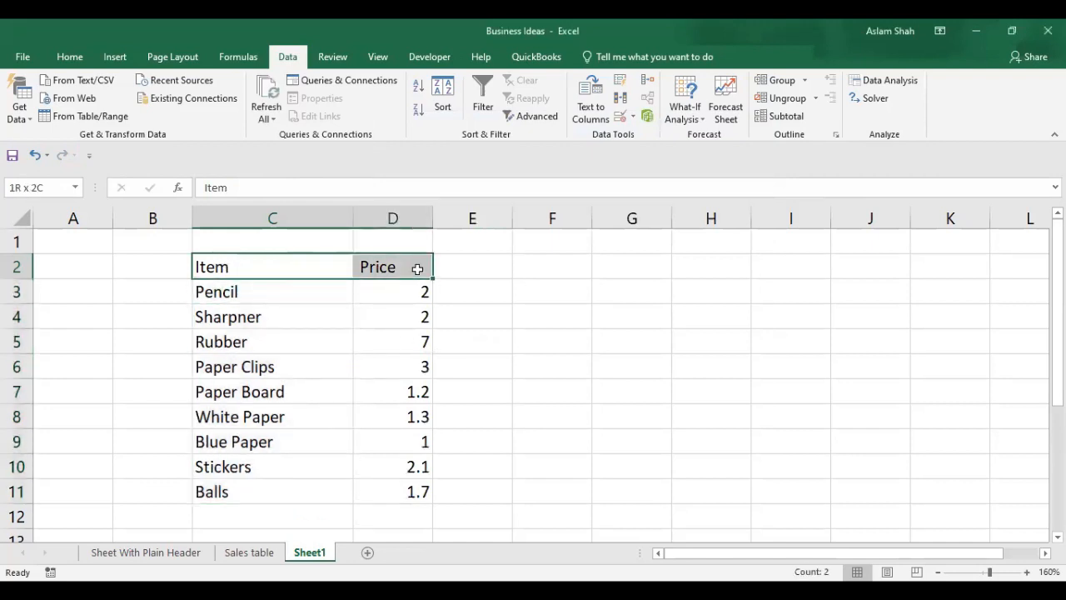
{"action": "left_click_drag", "start_coordinate": [263, 267], "coordinate": [279, 487]}
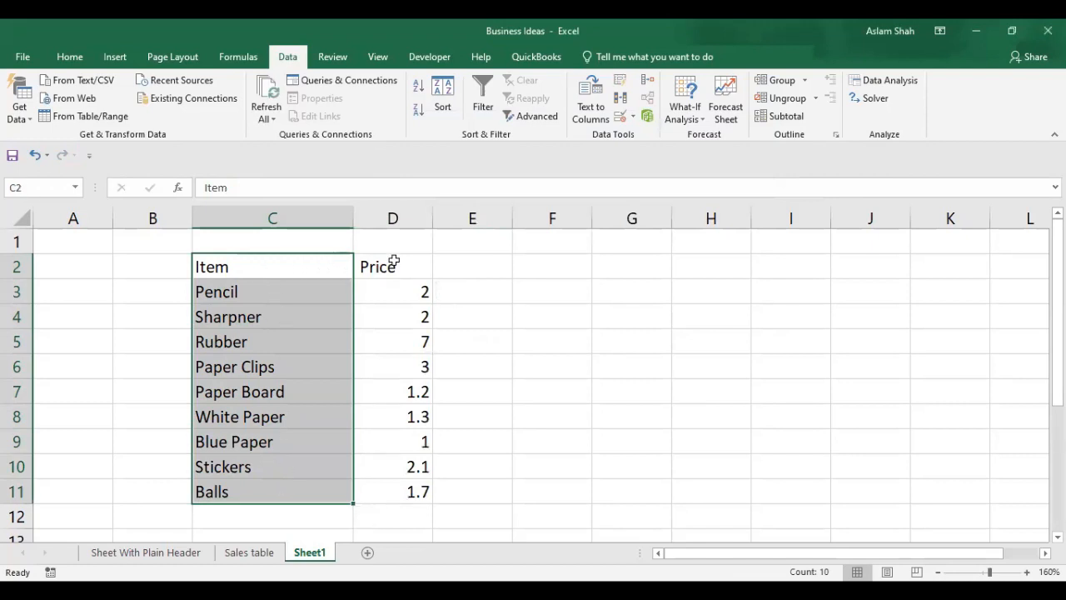
{"action": "left_click_drag", "start_coordinate": [393, 261], "coordinate": [415, 487]}
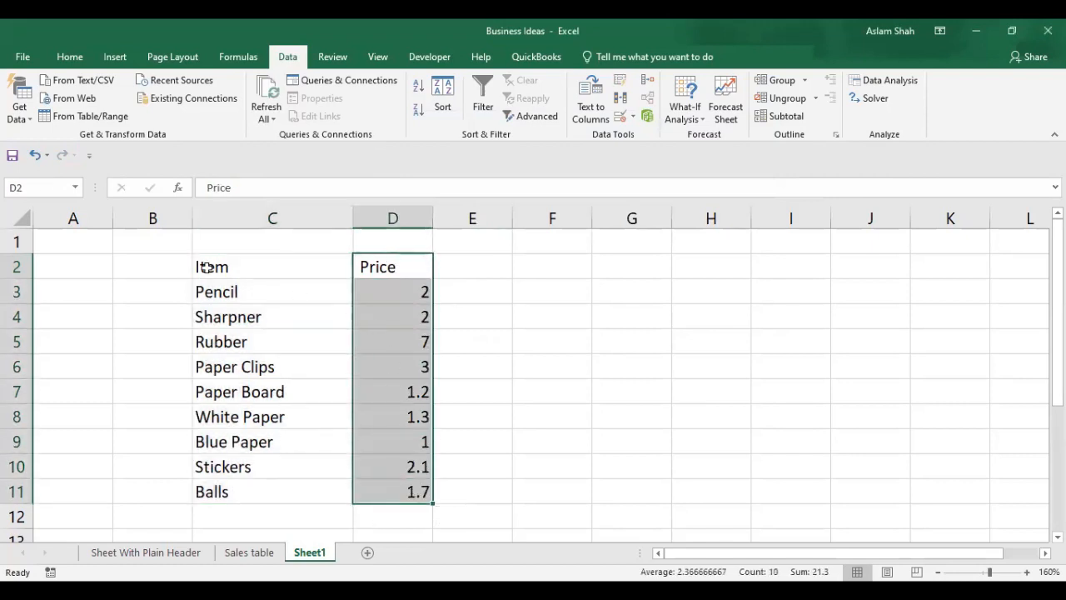
{"action": "left_click", "coordinate": [248, 264]}
{"action": "left_click", "coordinate": [381, 263]}
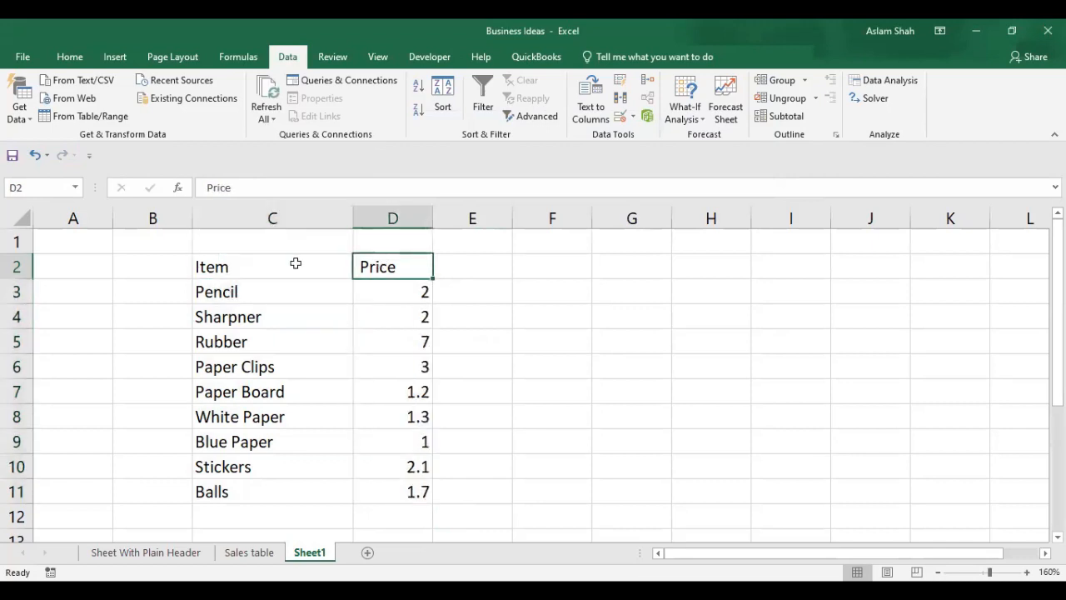